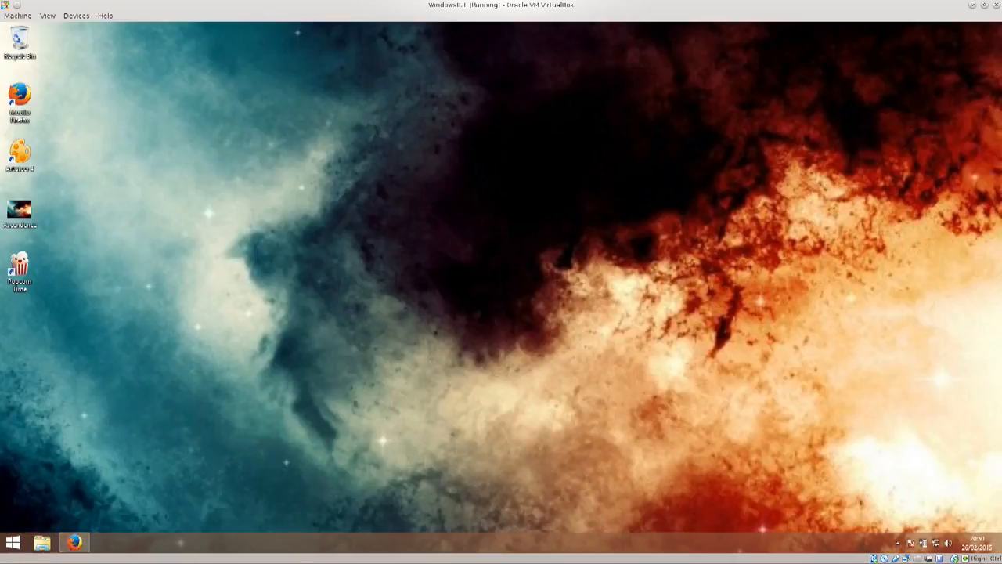
Step: Open Firefox and search Google for virtualbox
click(74, 542)
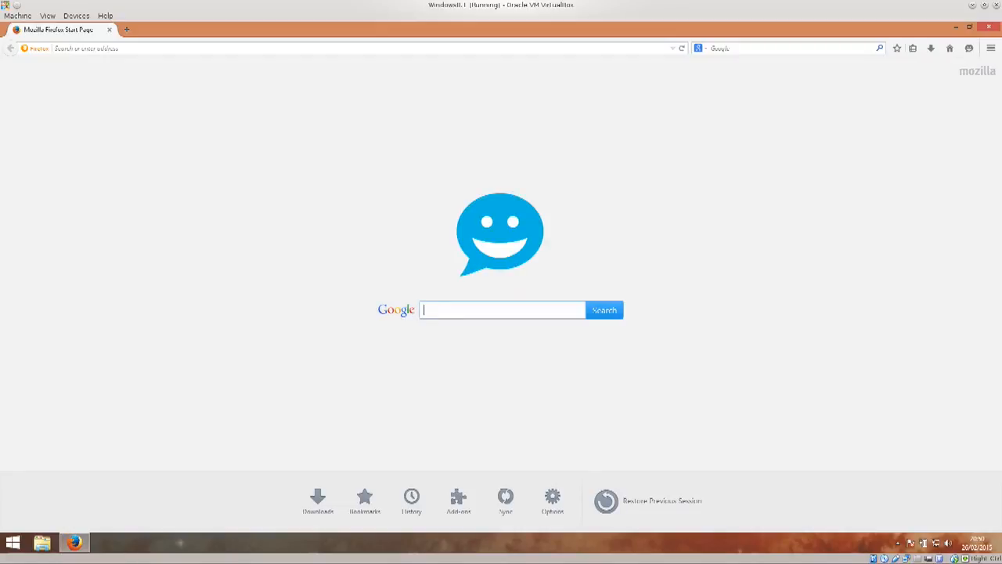
text(virtualbox)
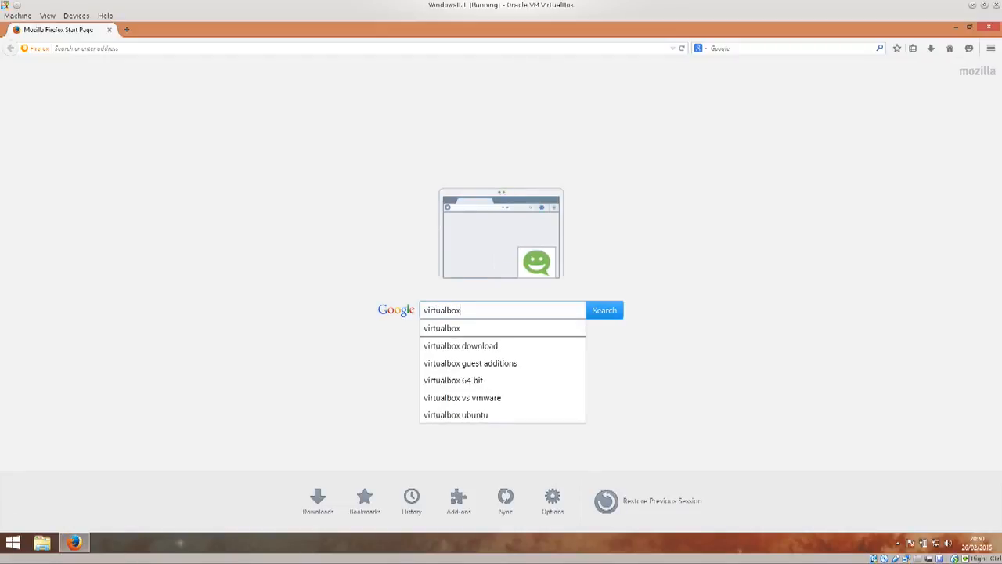
key(Return)
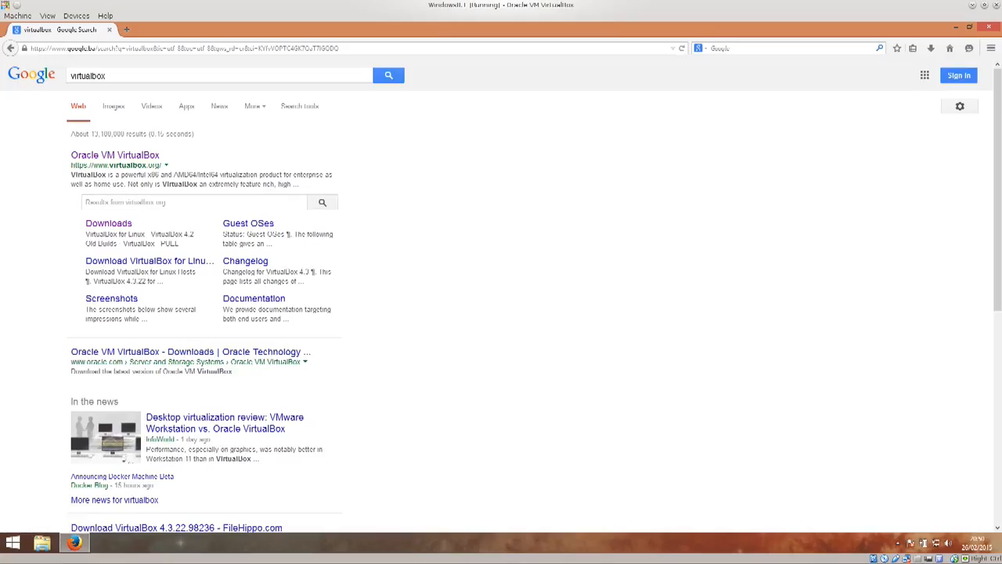
Step: Open the Oracle VM VirtualBox site from the results and go to its Downloads page
click(116, 155)
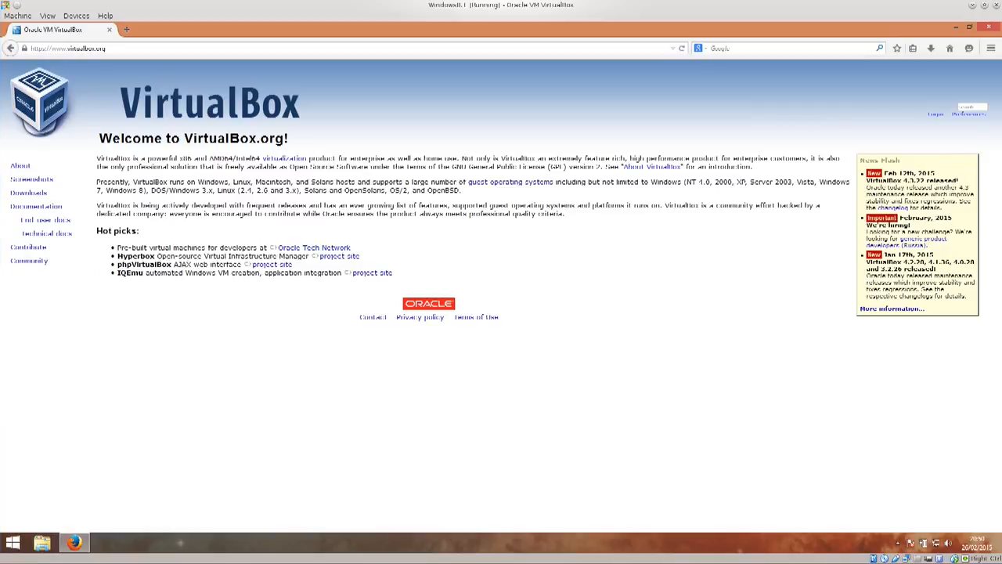
click(28, 193)
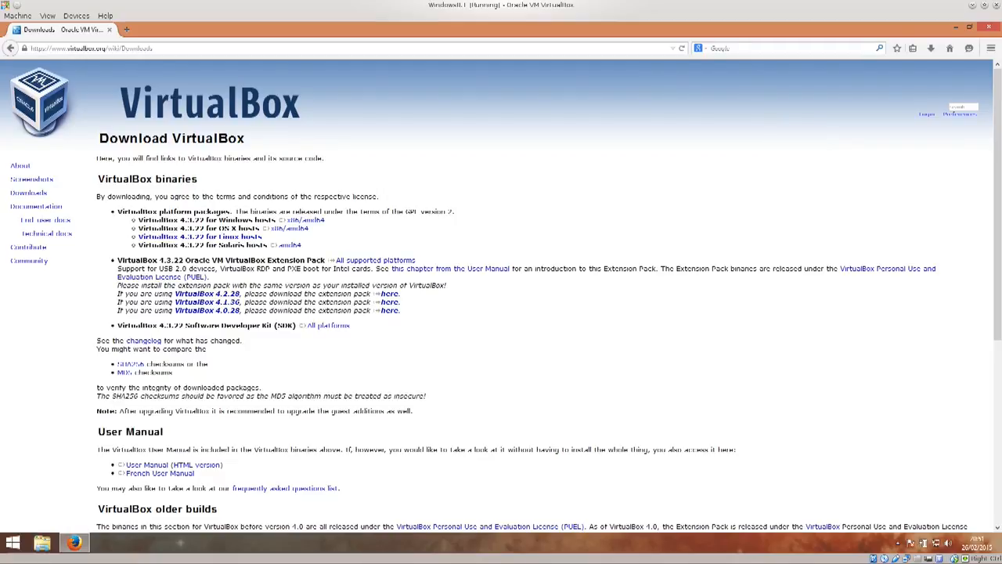
Step: Start downloading VirtualBox 4.3.22 for Windows hosts and cancel the save dialog
click(302, 220)
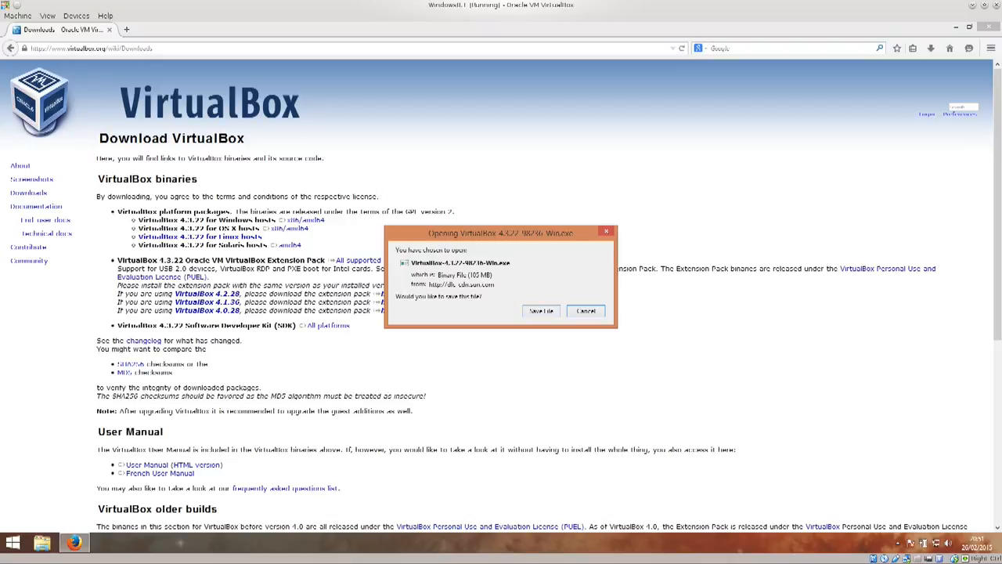
click(586, 310)
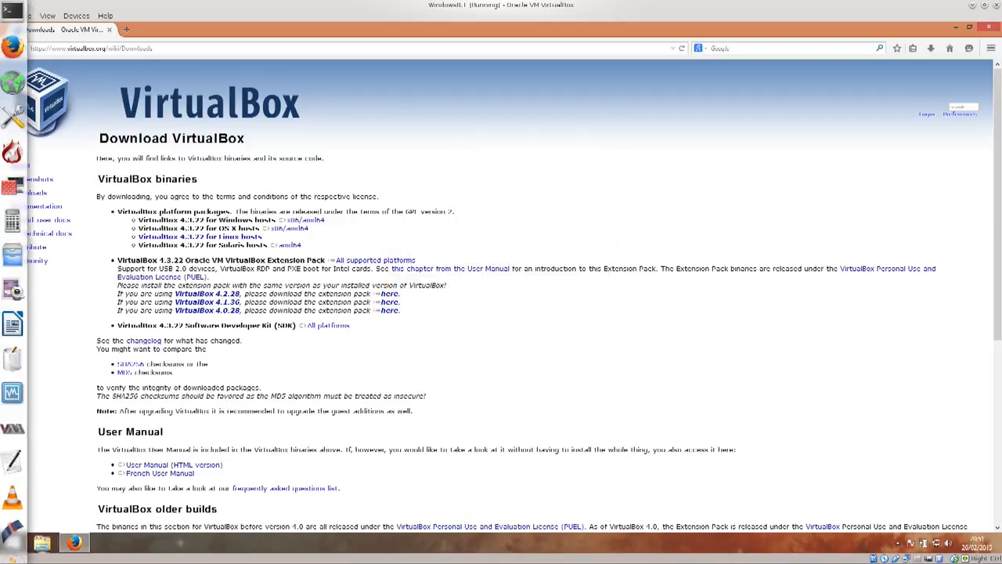
Step: Open the Downloads folder in File Explorer and launch the VirtualBox 4.3.22 installer
click(42, 542)
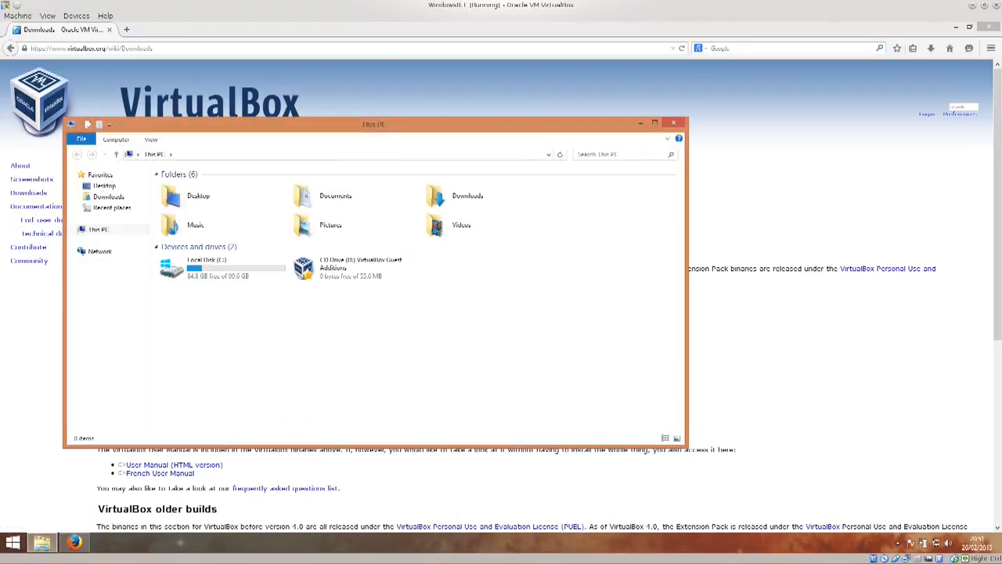
click(109, 197)
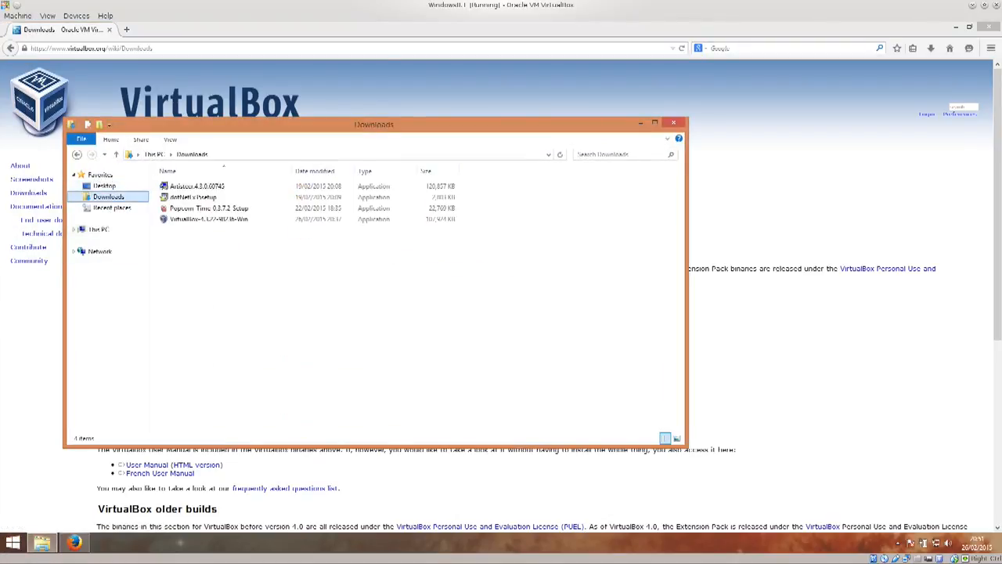
click(209, 220)
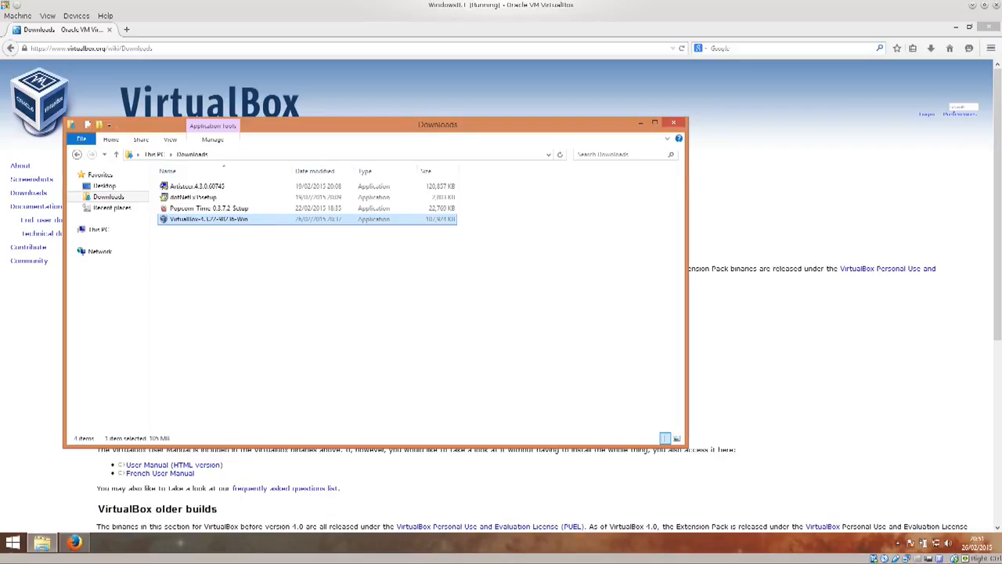
double_click(209, 219)
click(534, 293)
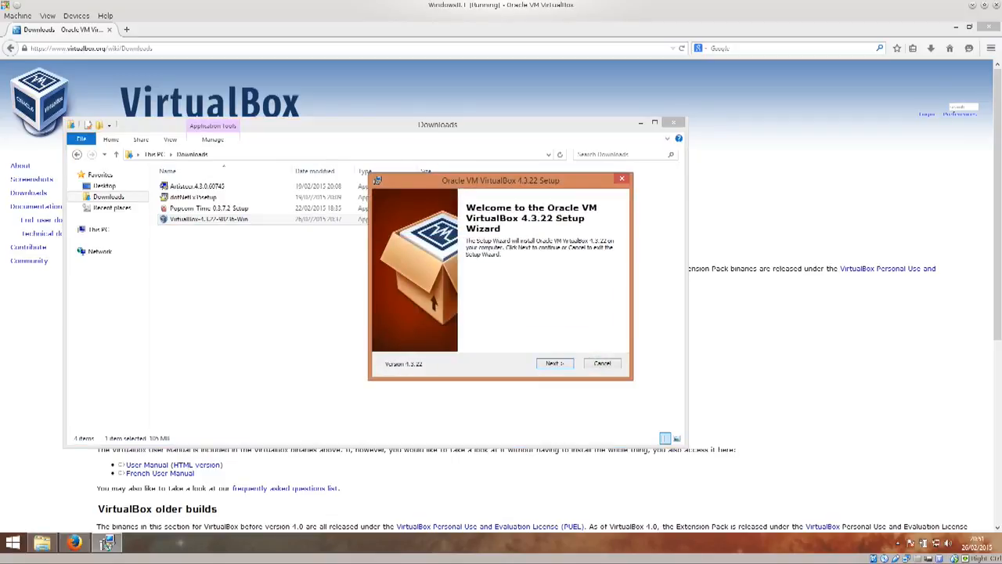
key(Control_R+f)
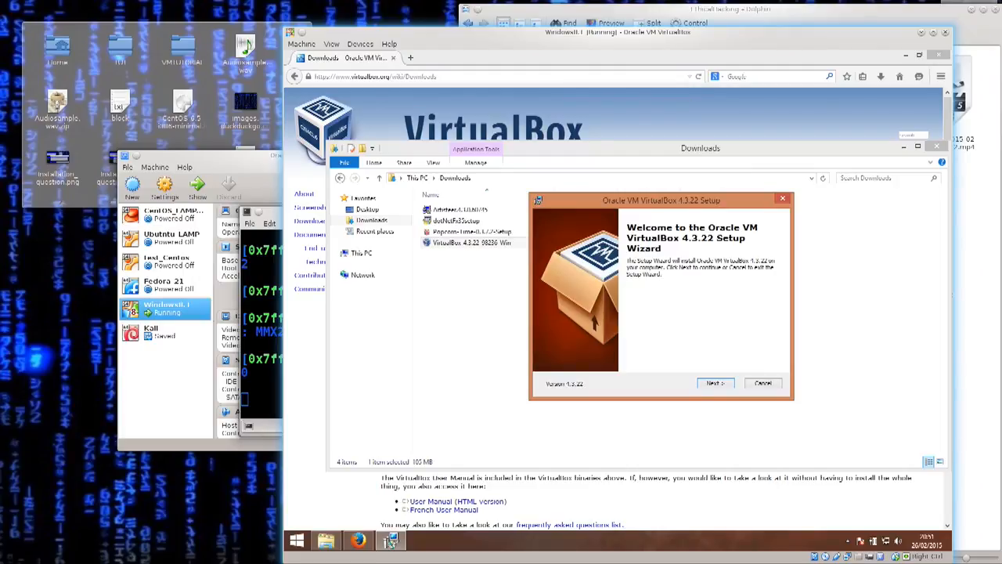
drag(333, 32, 246, 24)
double_click(246, 25)
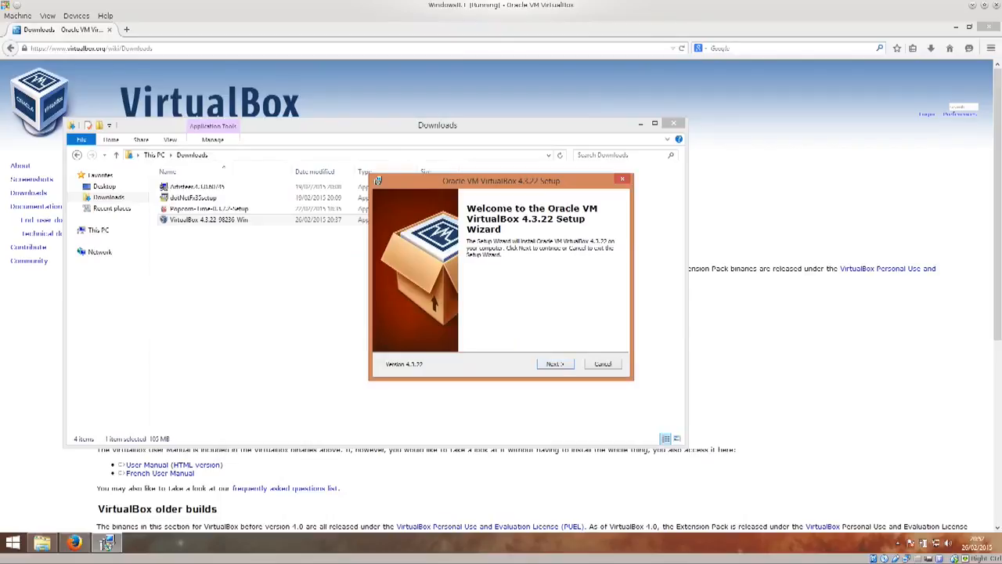
Step: Advance the setup wizard to Custom Setup and open the destination folder browser, cancelling it without changes
click(556, 364)
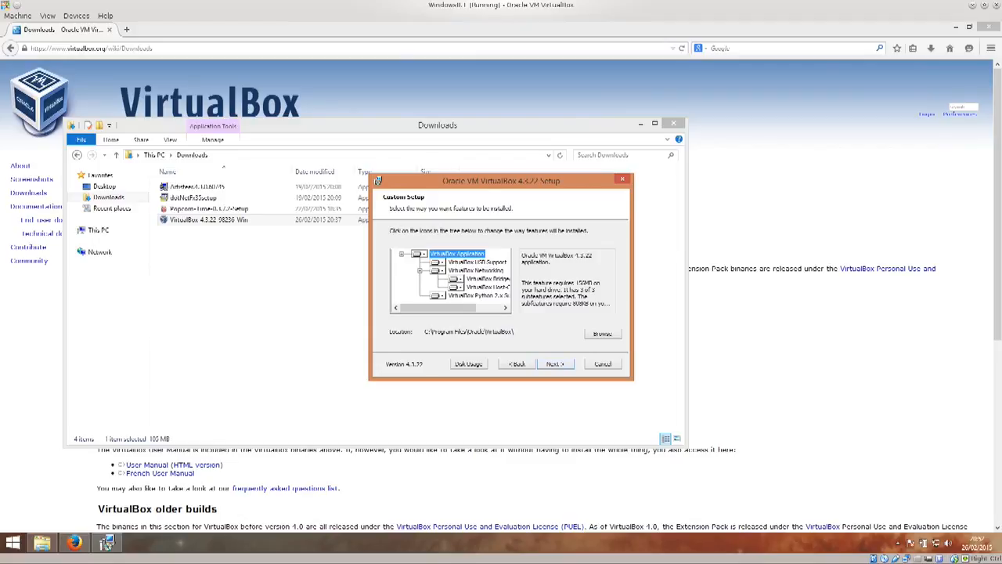
click(555, 364)
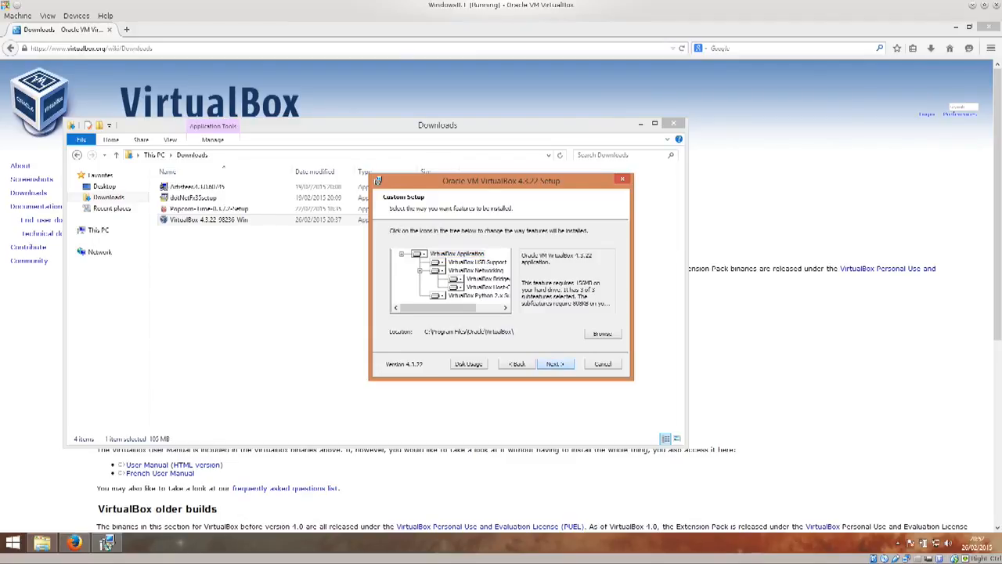
click(603, 334)
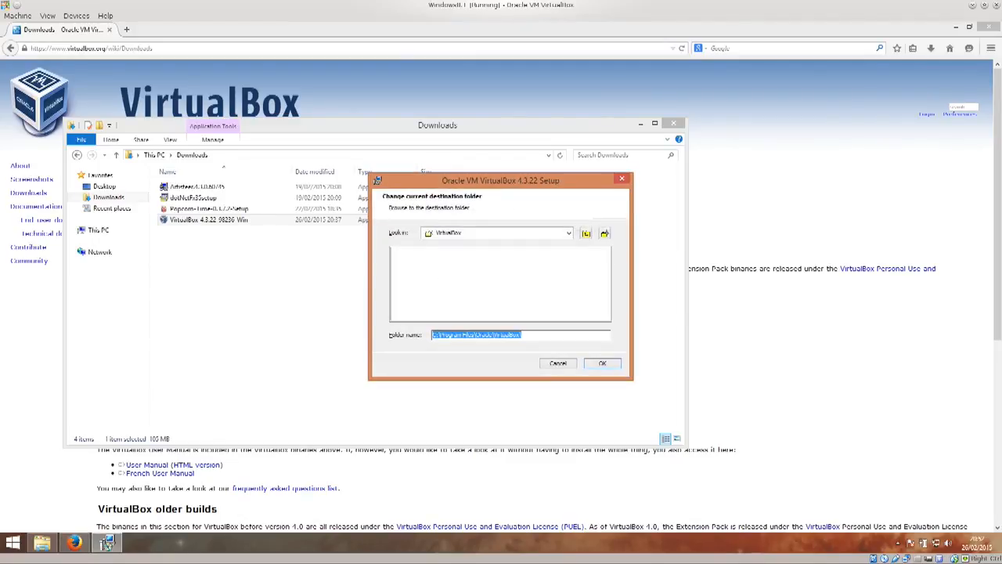
click(557, 363)
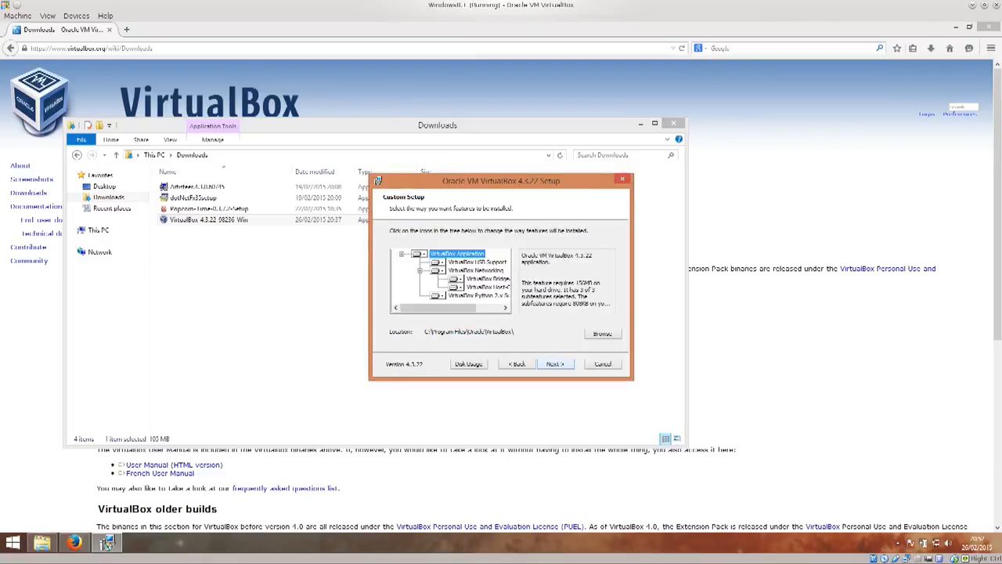
Step: Keep the default shortcut and file association options and accept the network interfaces warning
click(556, 363)
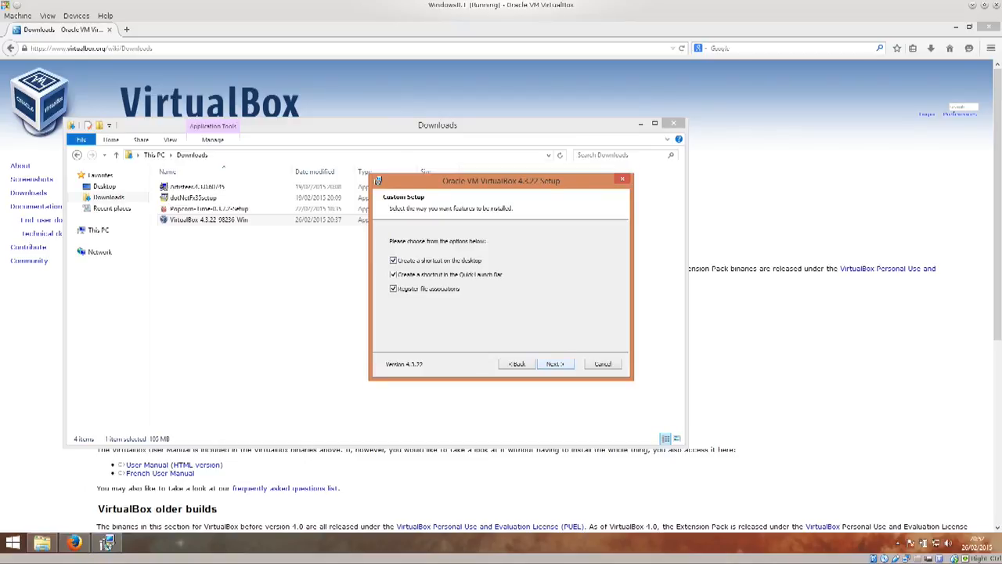
click(555, 363)
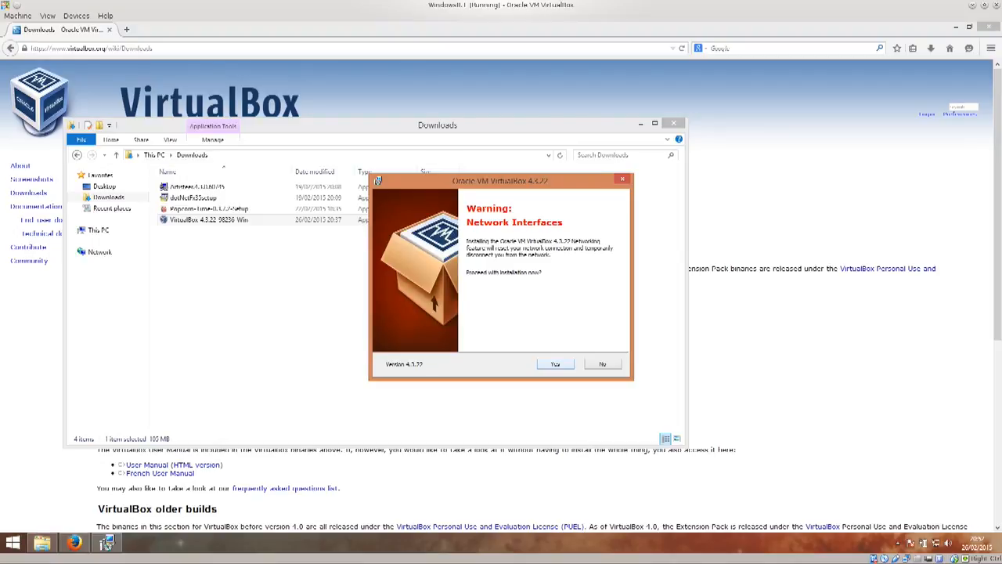
key(Return)
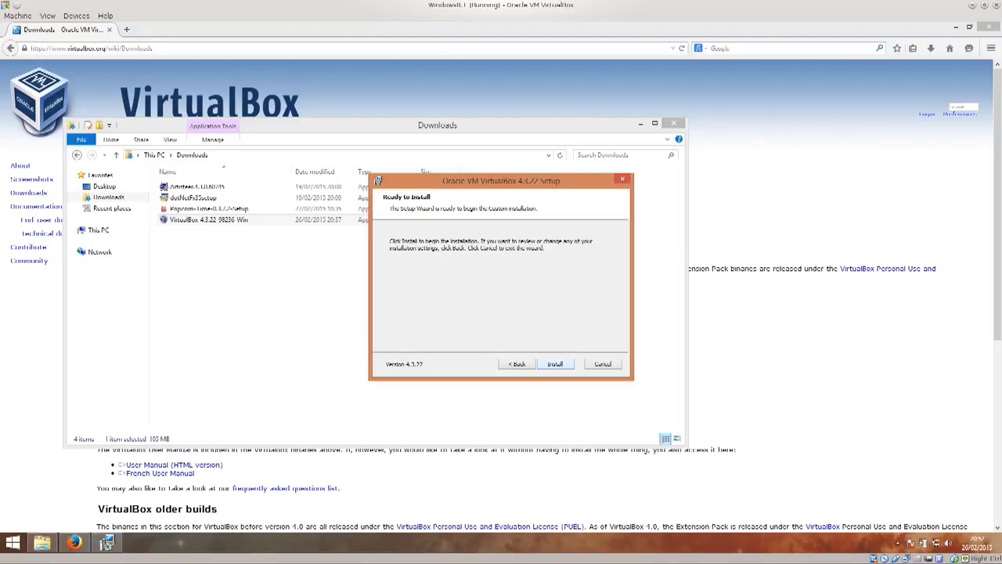
Step: Start the installation, approve the administrator permission prompt, and finish the setup wizard
key(Return)
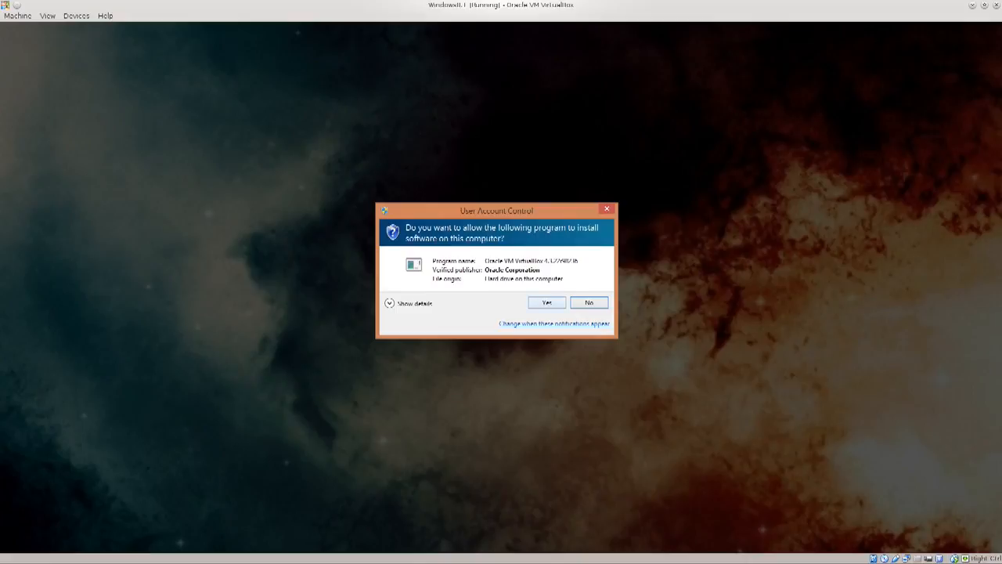
key(alt+y)
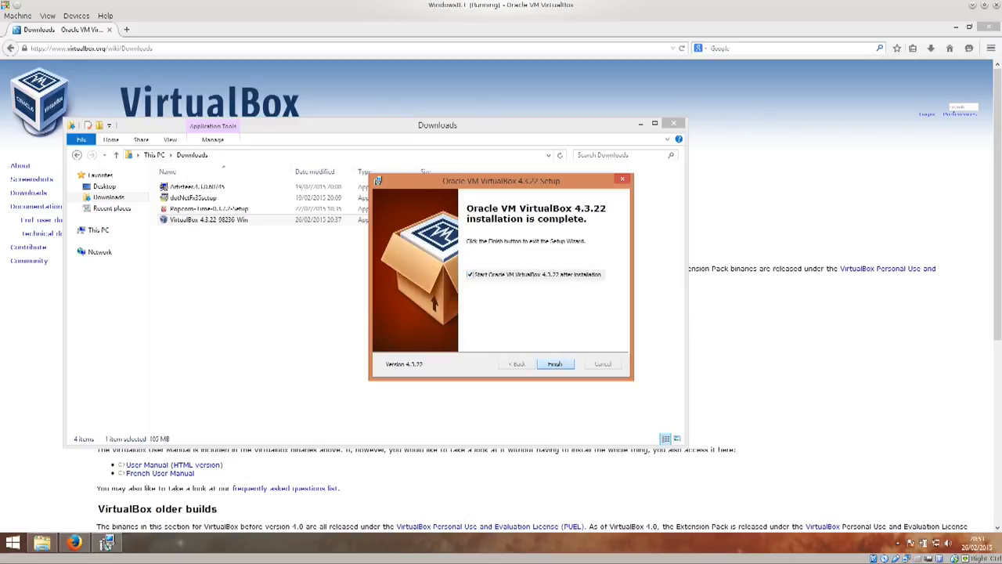
click(556, 364)
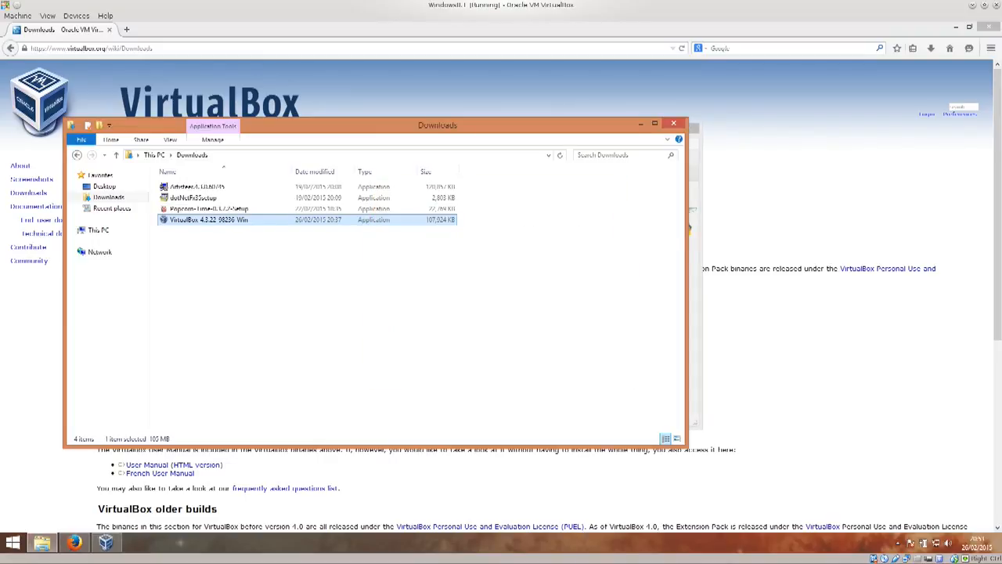
Step: Minimise File Explorer and the browser and move the VirtualBox Manager window to the centre of the desktop
click(641, 124)
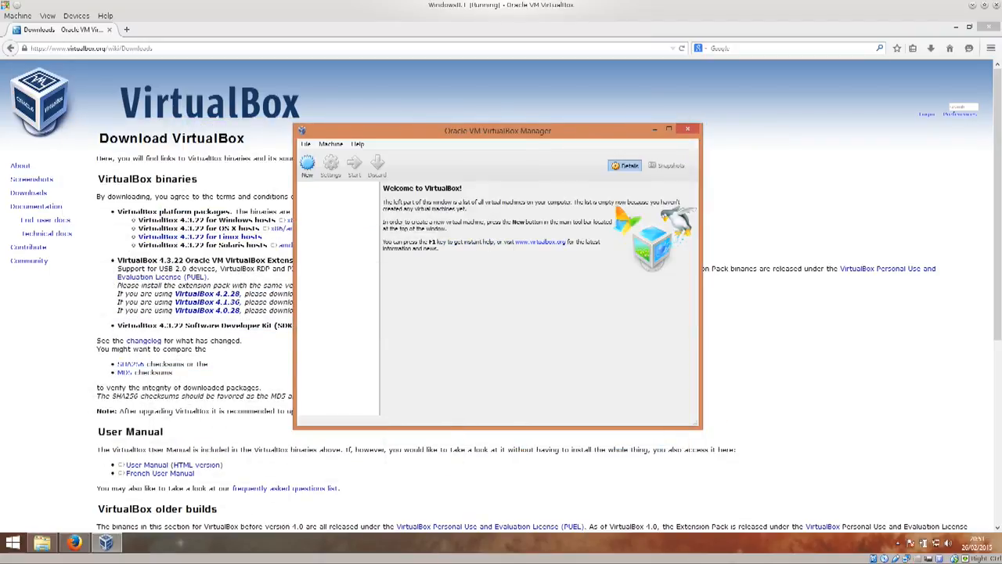
drag(517, 131, 551, 118)
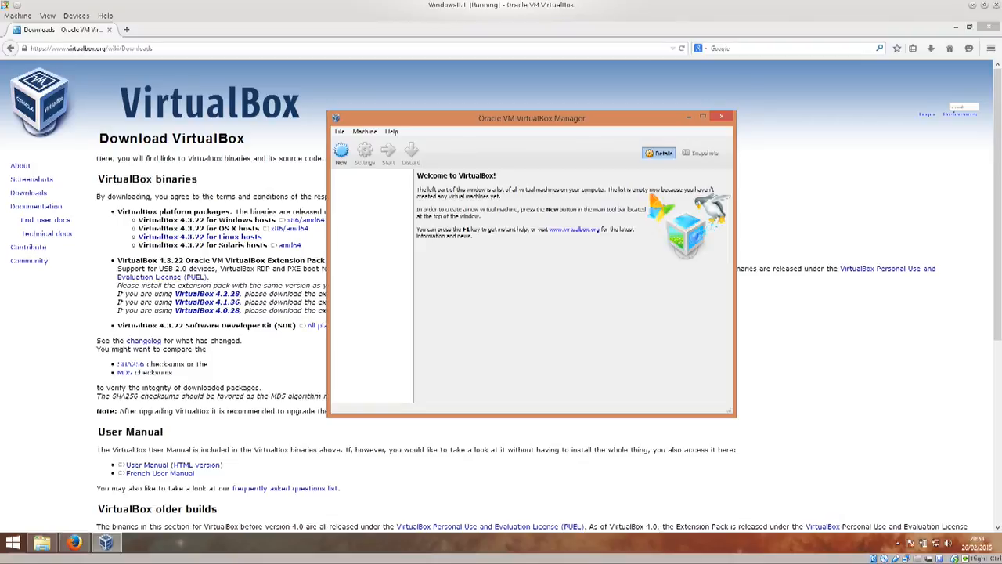
click(956, 26)
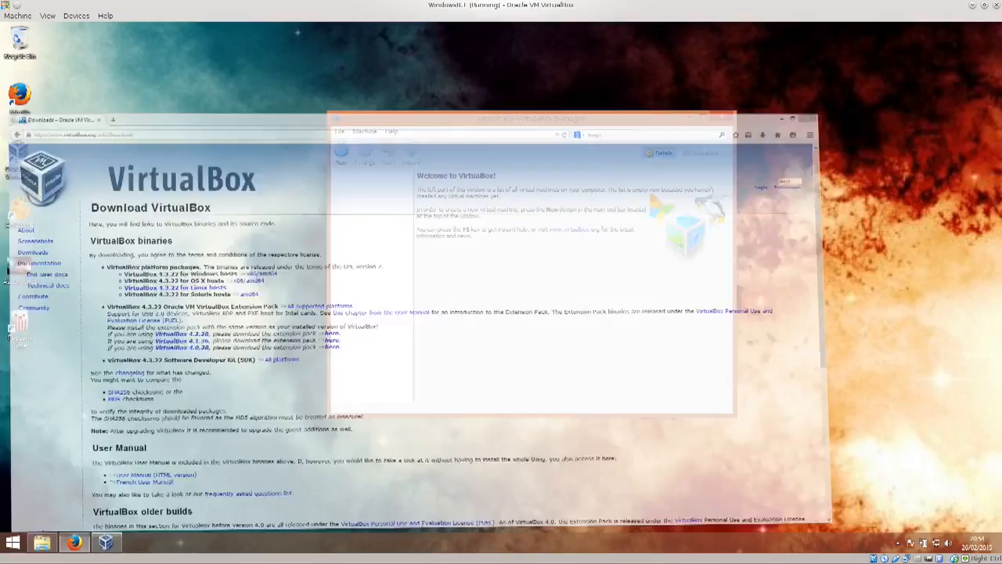
drag(566, 121, 467, 133)
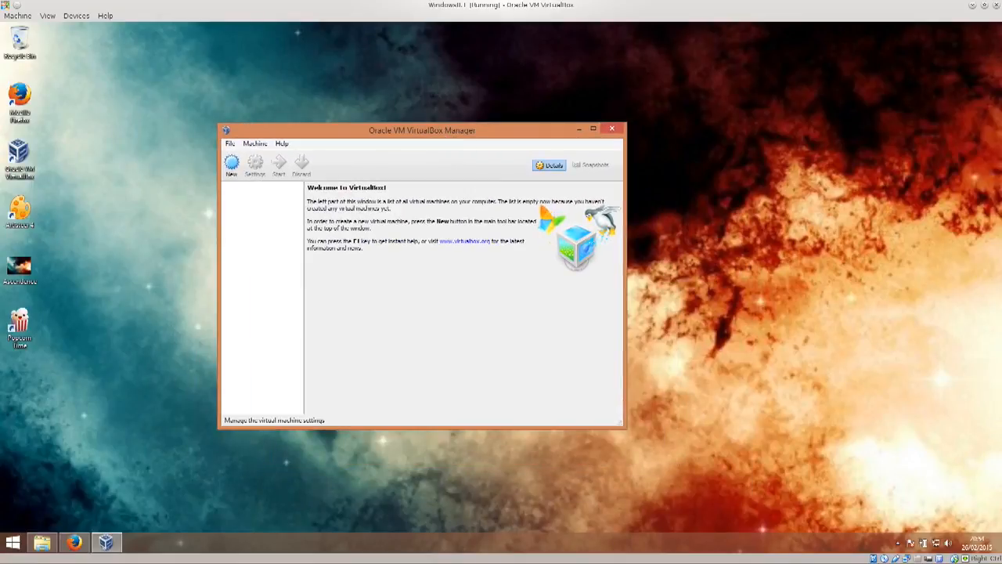
Step: Open the Create Virtual Machine dialog and cancel it
click(231, 165)
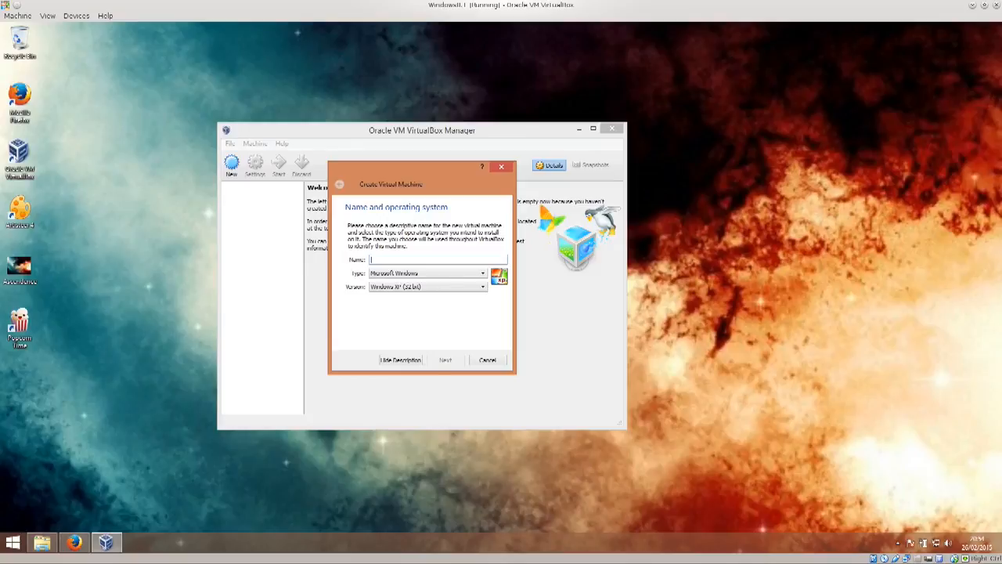
key(Escape)
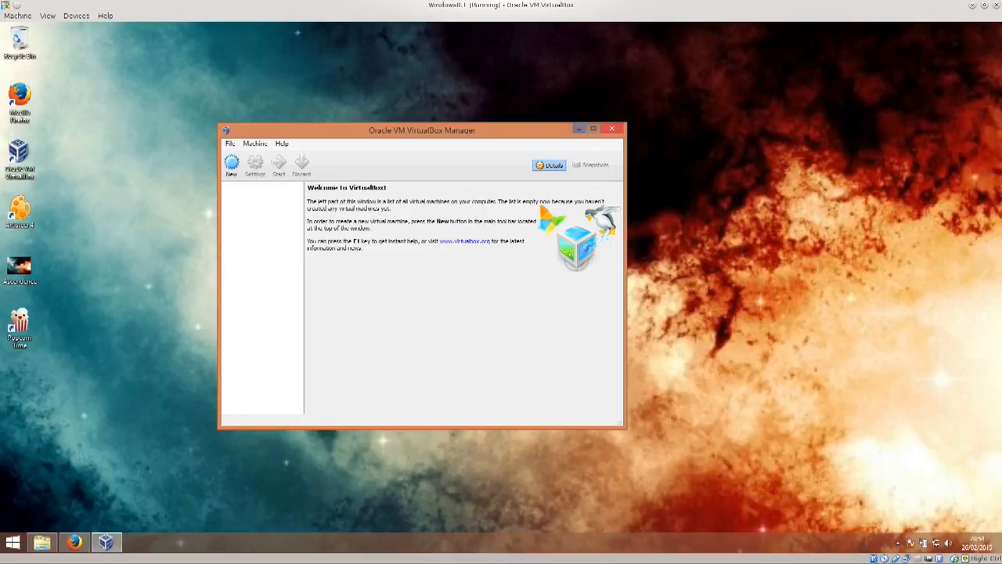
Step: Close the VirtualBox Manager window
click(611, 128)
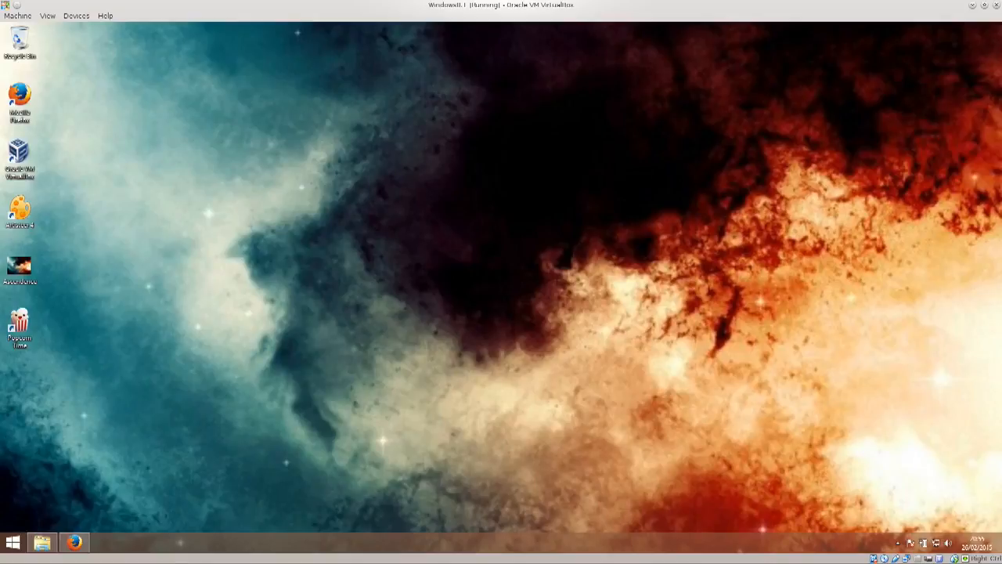
drag(204, 119, 791, 374)
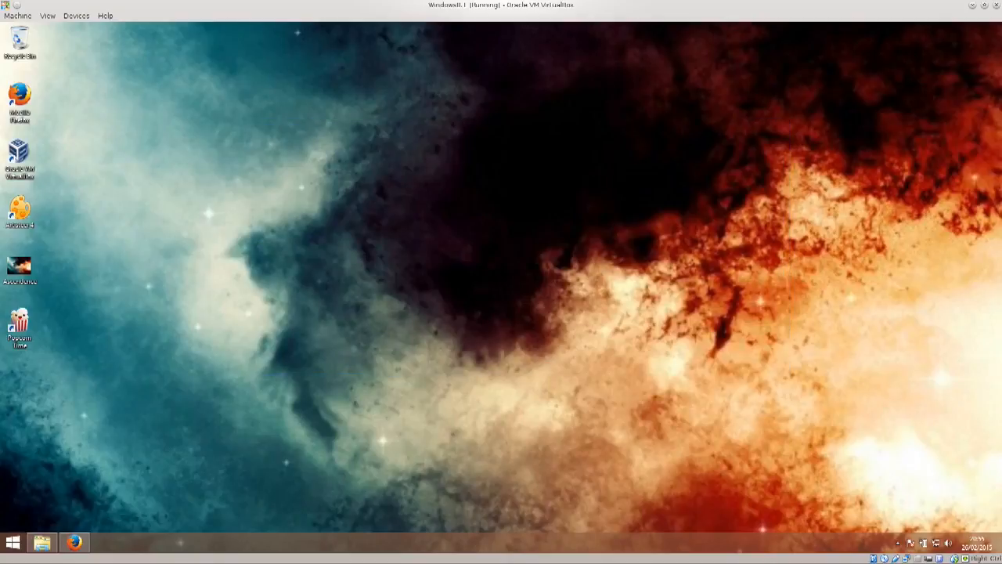